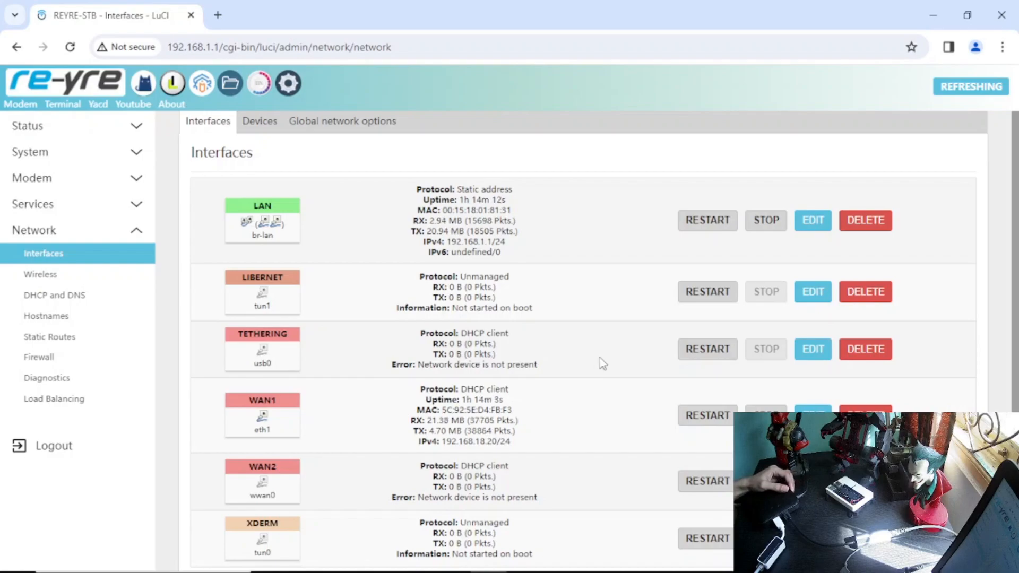
# Step: Look up the MAC address of the WAN1 interface on eth1 and of eth2 in the device list
pyautogui.scroll(-2, 600, 358)
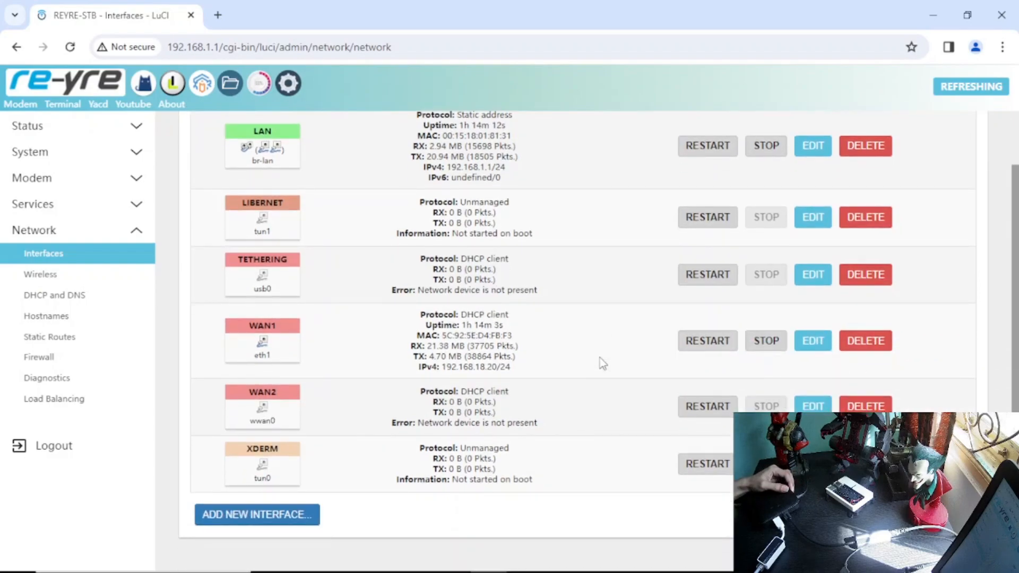
pyautogui.scroll(2, 600, 358)
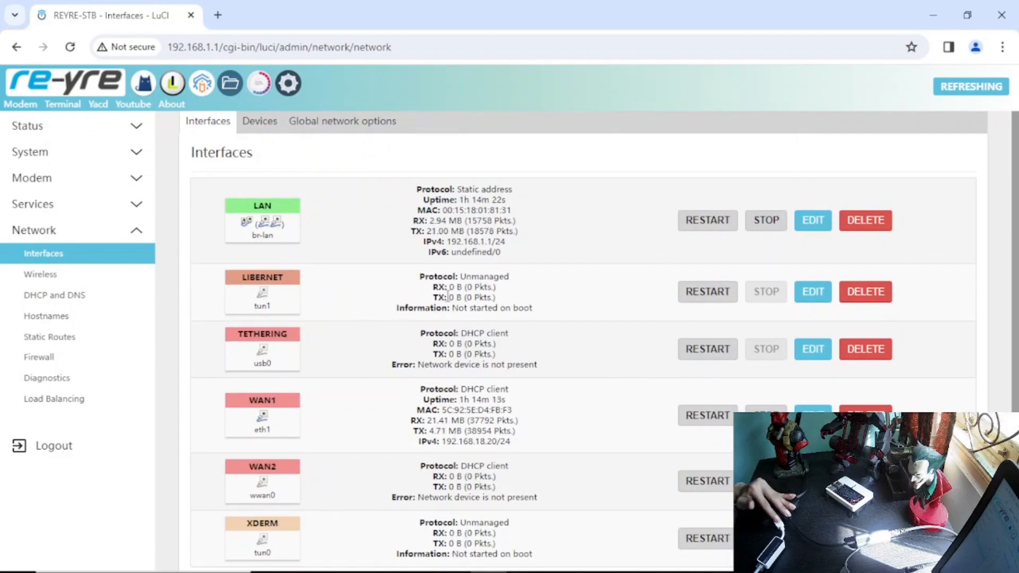
pyautogui.scroll(-2, 449, 297)
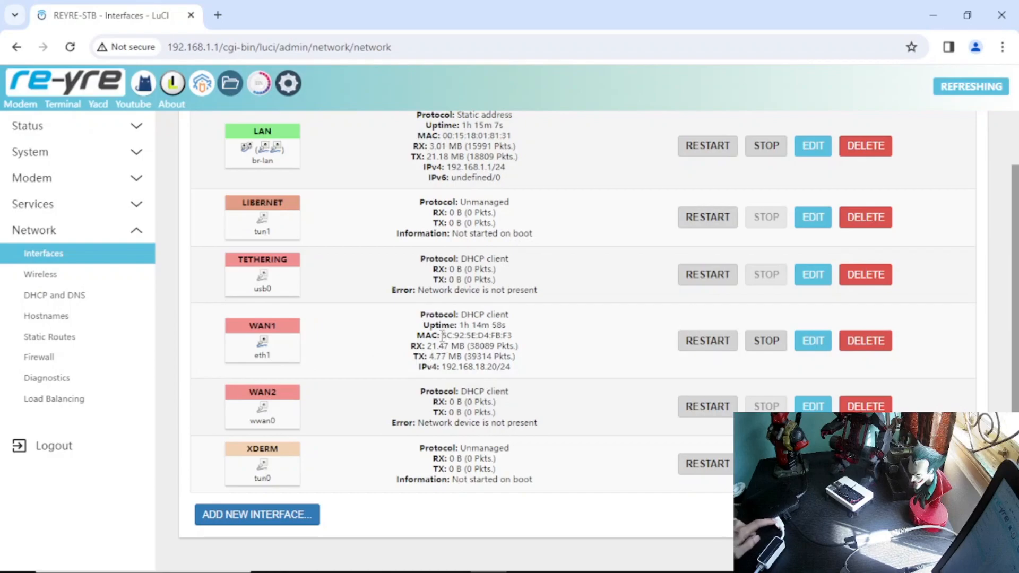
pyautogui.moveTo(445, 334); pyautogui.dragTo(491, 332)
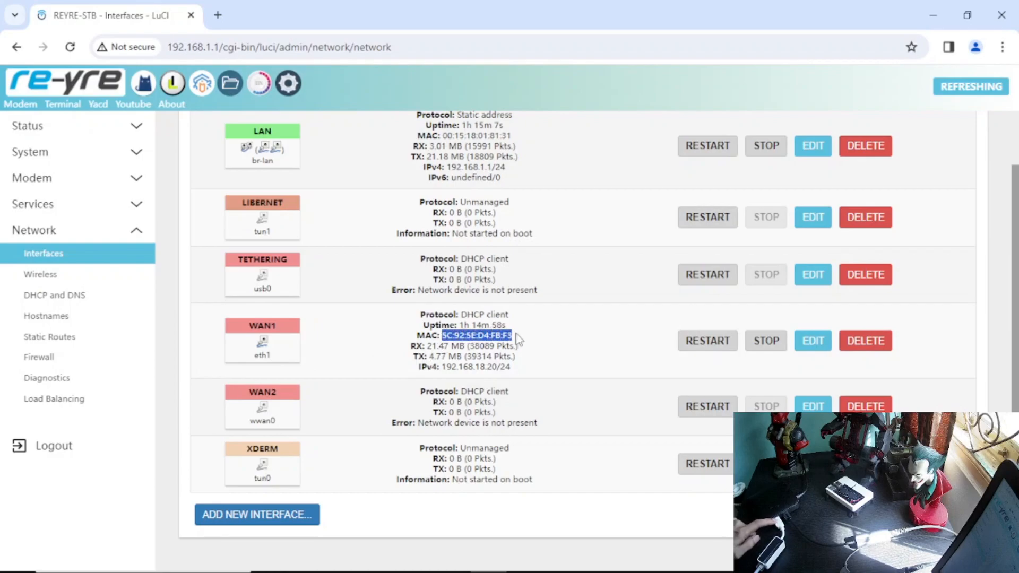
pyautogui.scroll(2, 517, 339)
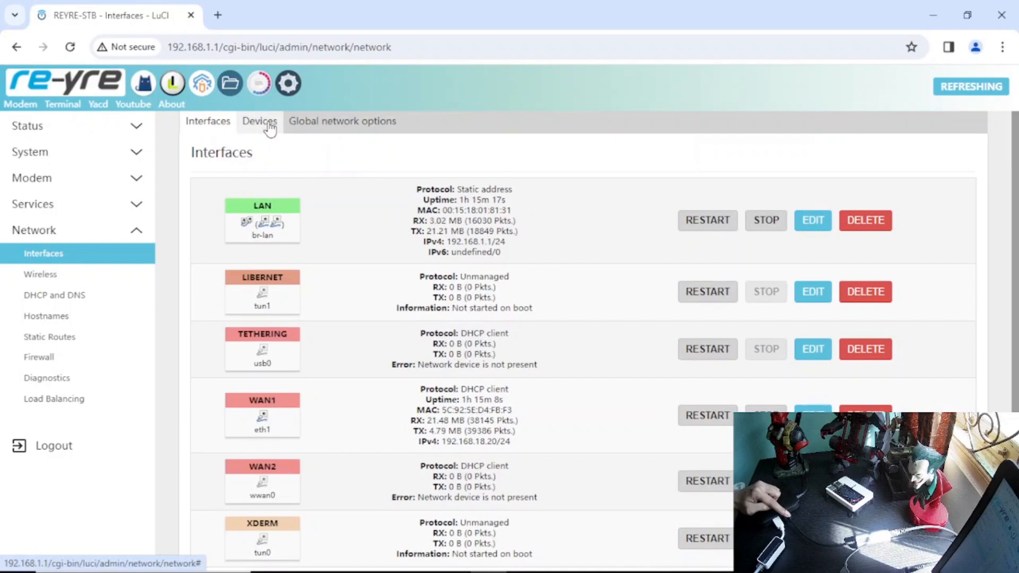
pyautogui.click(270, 127)
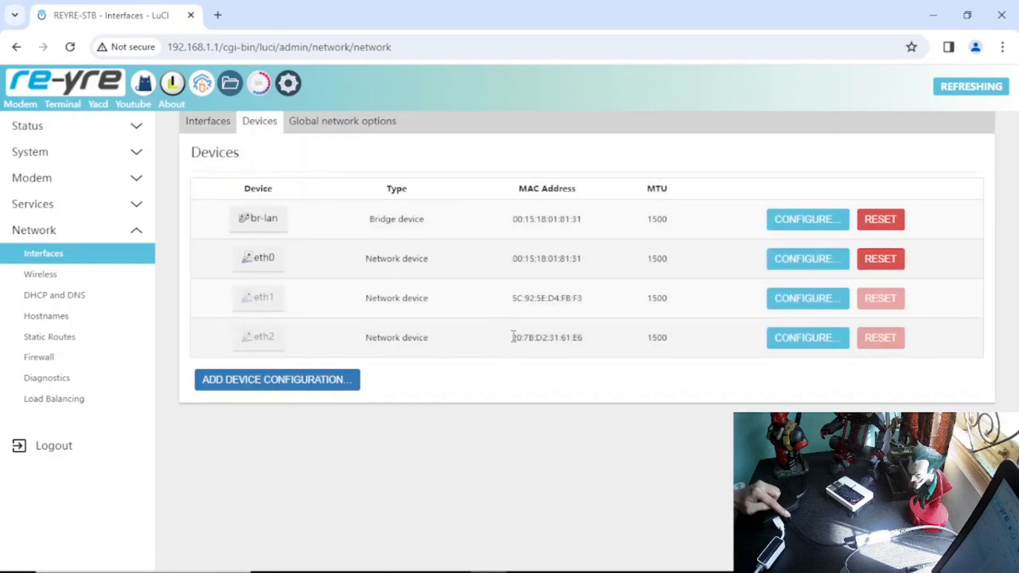
pyautogui.moveTo(518, 336); pyautogui.dragTo(578, 351)
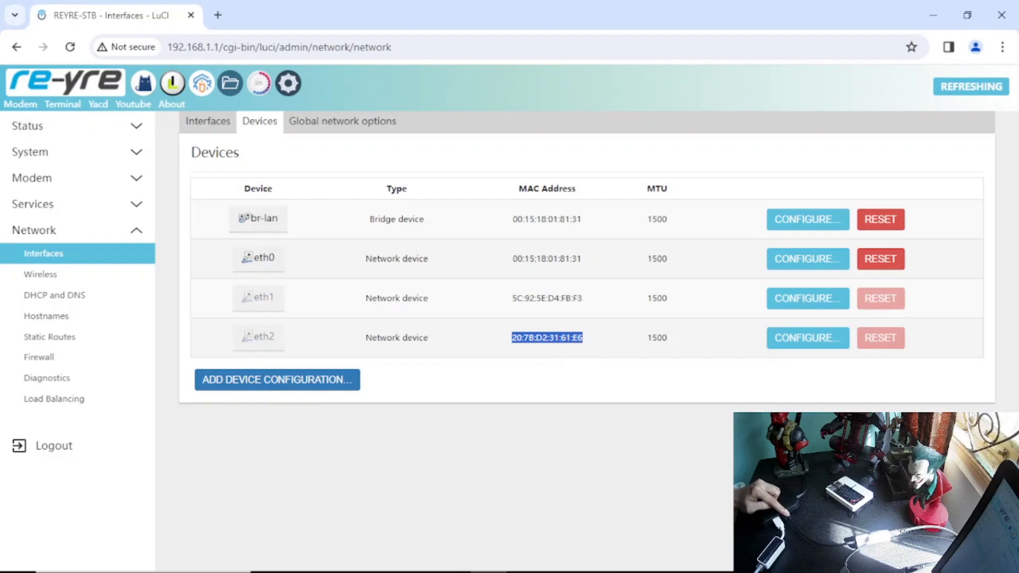
# Step: Switch to the Notepad notes and review the WAN and LAN adapter entries and the config device block
pyautogui.click(599, 557)
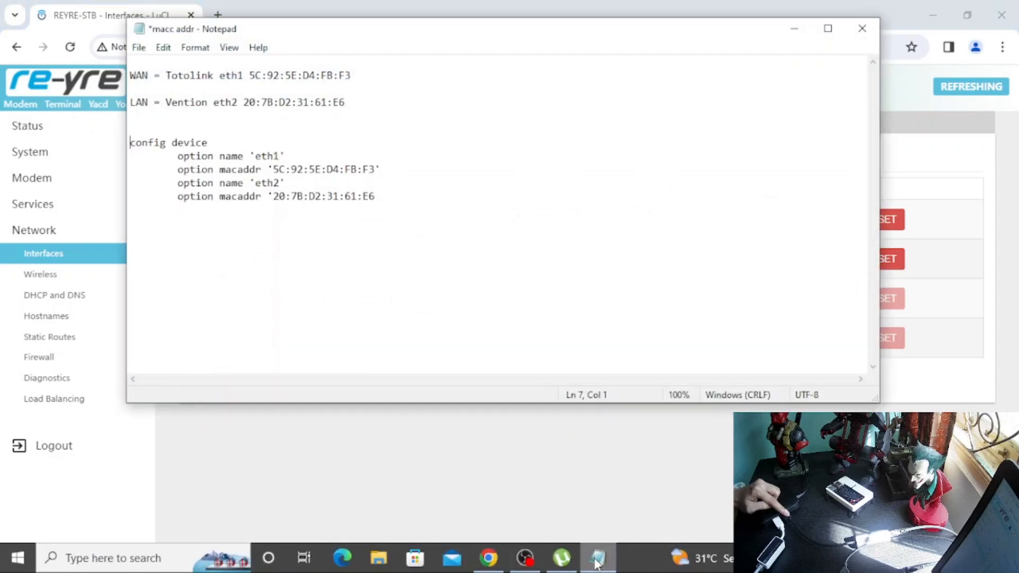
pyautogui.click(160, 76)
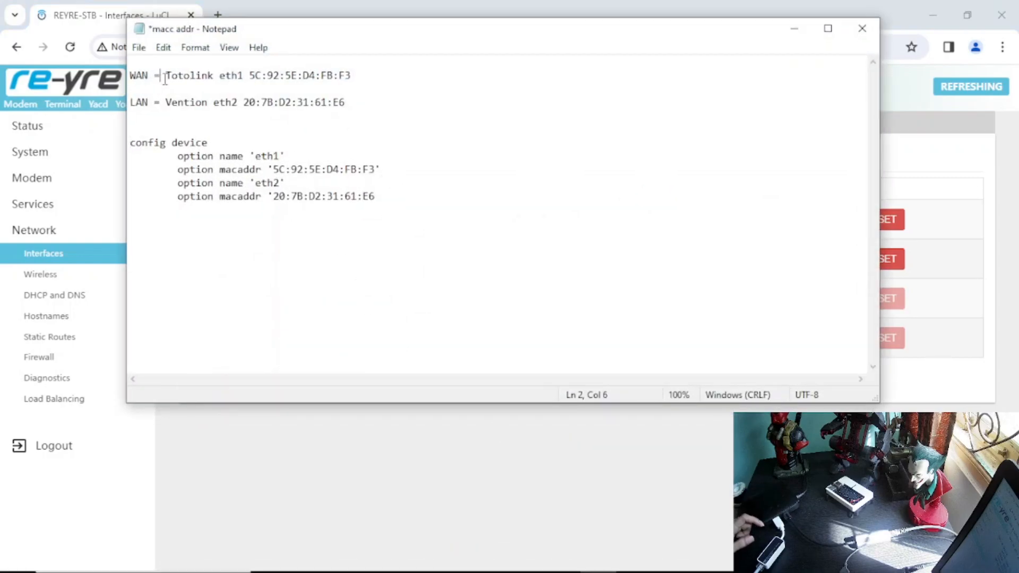
pyautogui.click(244, 76)
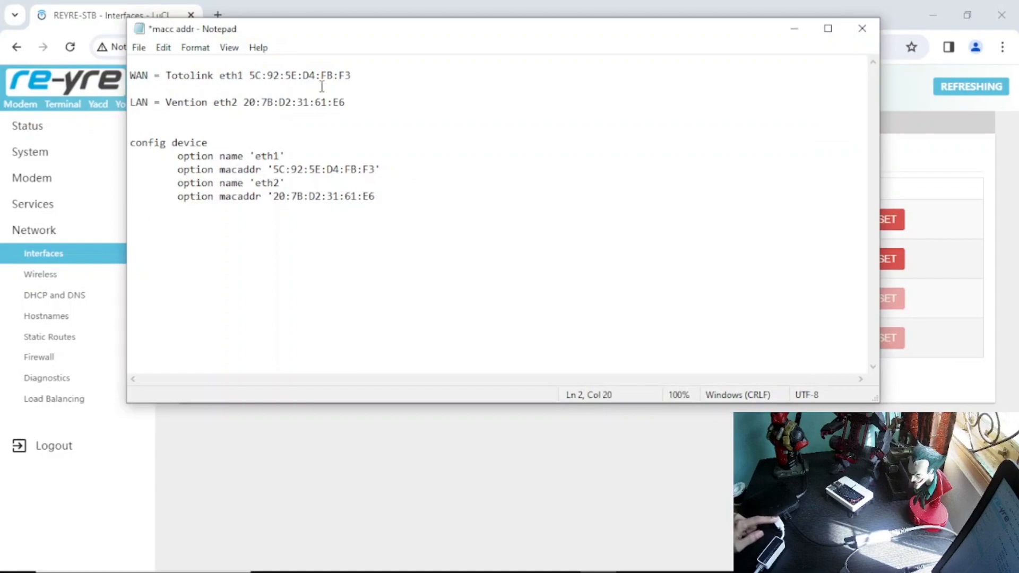
pyautogui.click(132, 100)
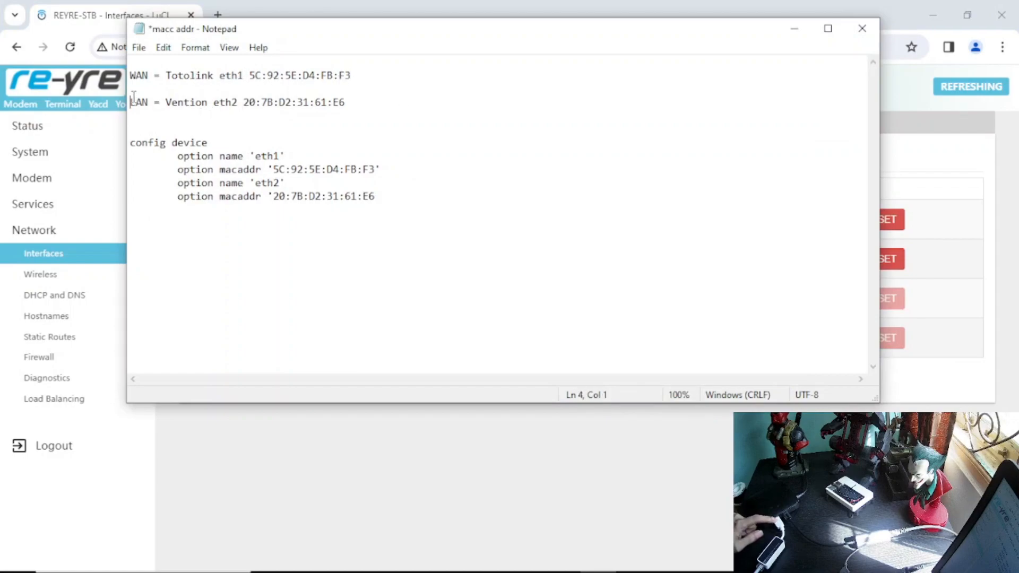
pyautogui.click(189, 102)
pyautogui.click(218, 102)
pyautogui.click(254, 102)
pyautogui.click(361, 102)
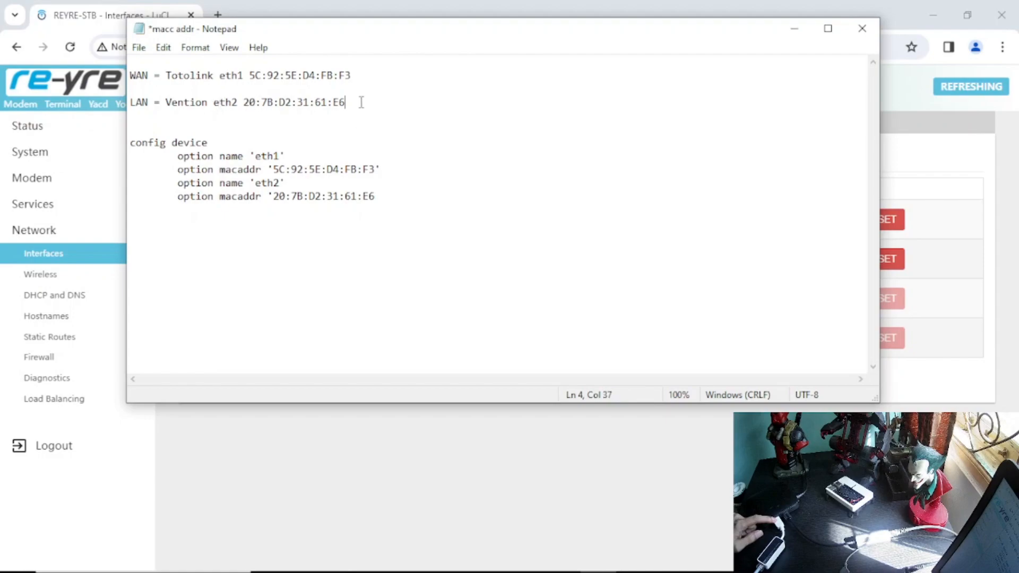
pyautogui.click(132, 142)
pyautogui.click(217, 139)
pyautogui.click(382, 160)
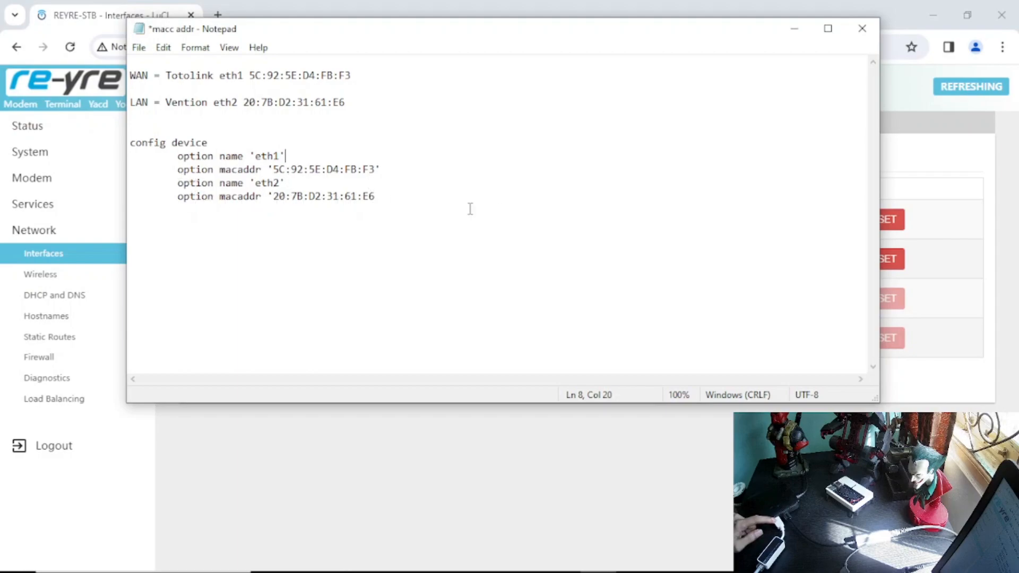
pyautogui.click(794, 31)
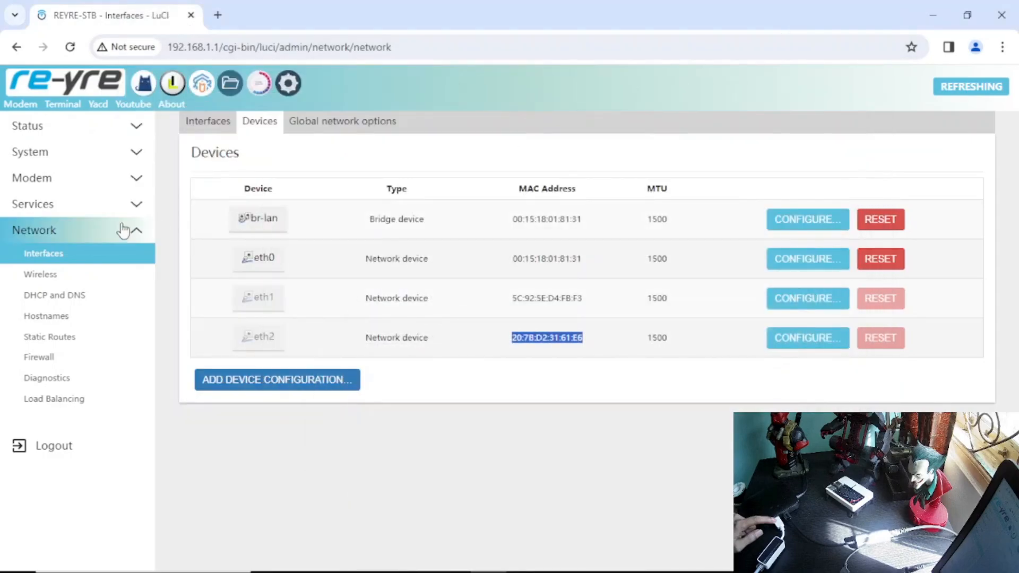
# Step: Open the network file from the etc/config folder in the router's File Manager
pyautogui.click(100, 166)
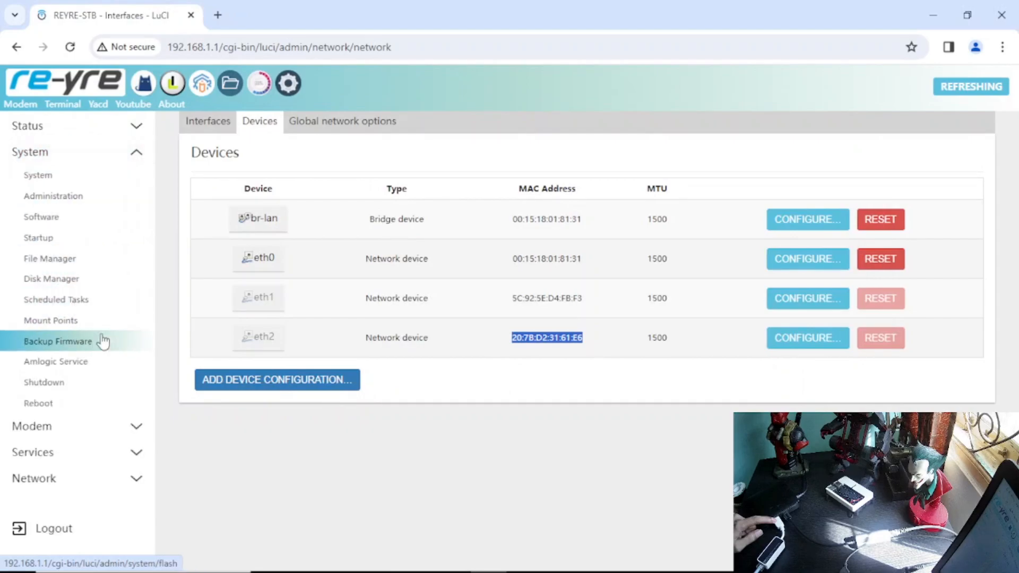
pyautogui.click(82, 259)
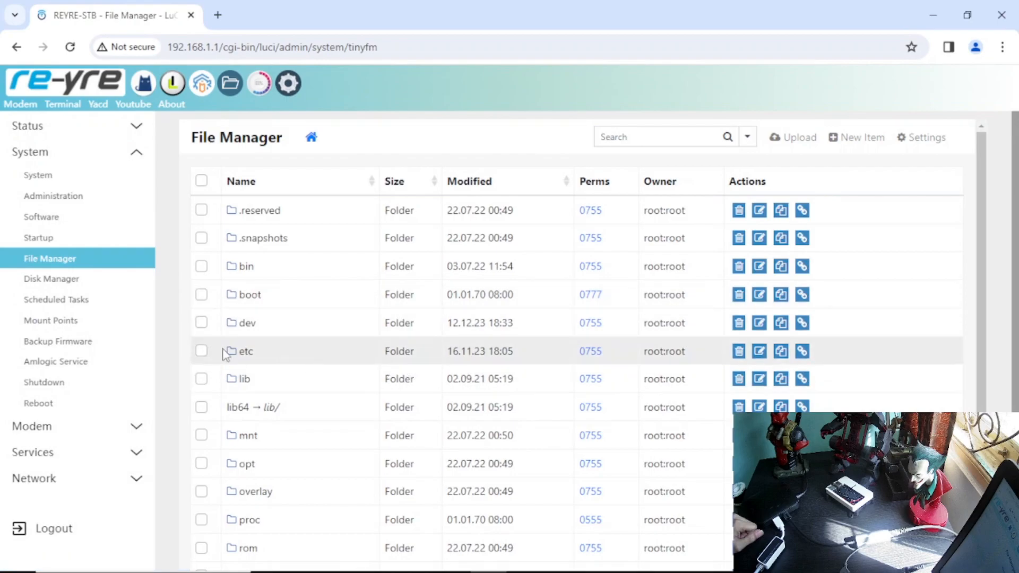
pyautogui.click(244, 353)
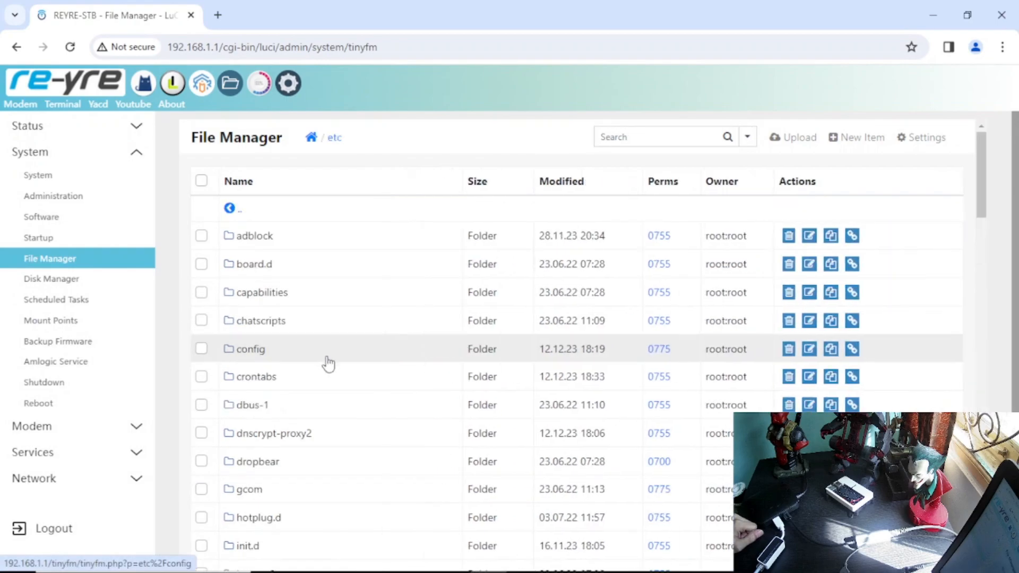
pyautogui.click(251, 352)
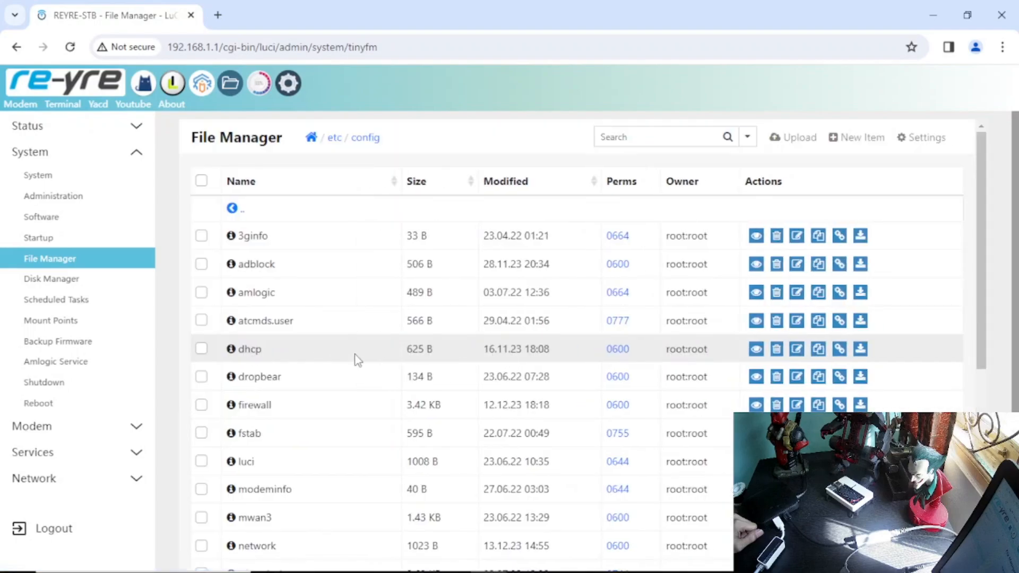
pyautogui.scroll(-1, 357, 360)
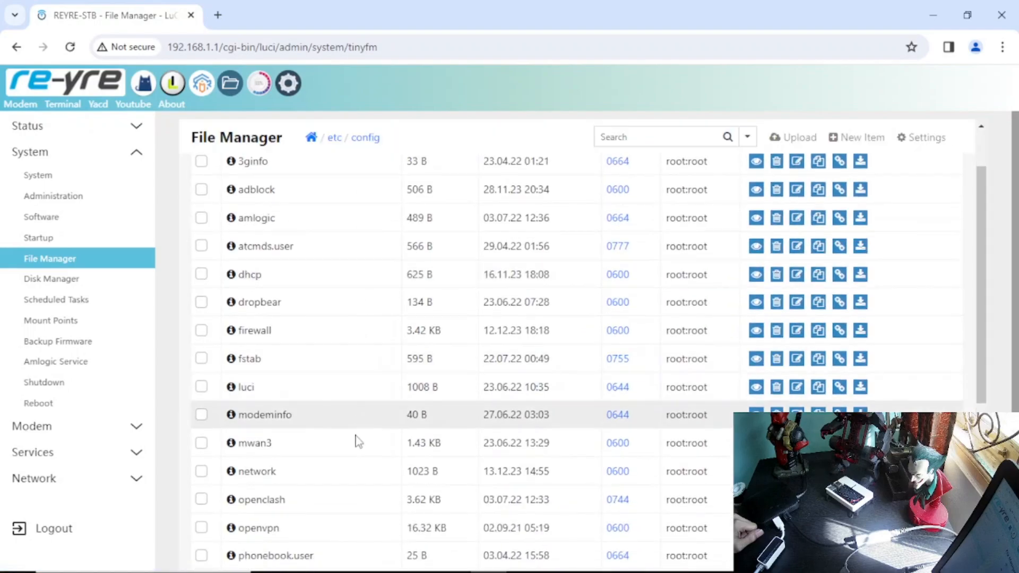
pyautogui.click(245, 472)
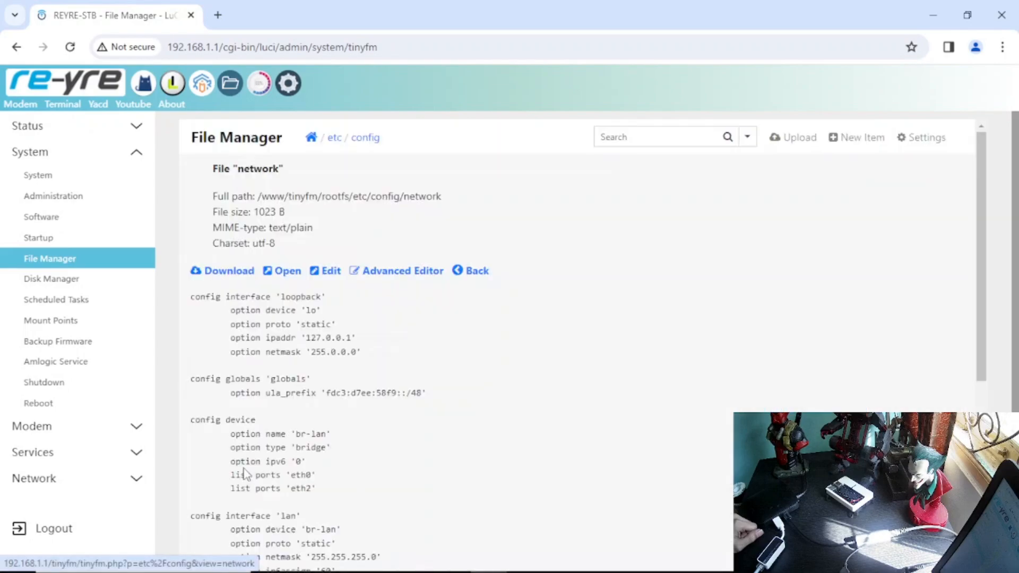
# Step: Review the network file, open it for editing and add blank lines after the 'xderm' interface section
pyautogui.scroll(-1, 447, 405)
pyautogui.scroll(-8, 447, 400)
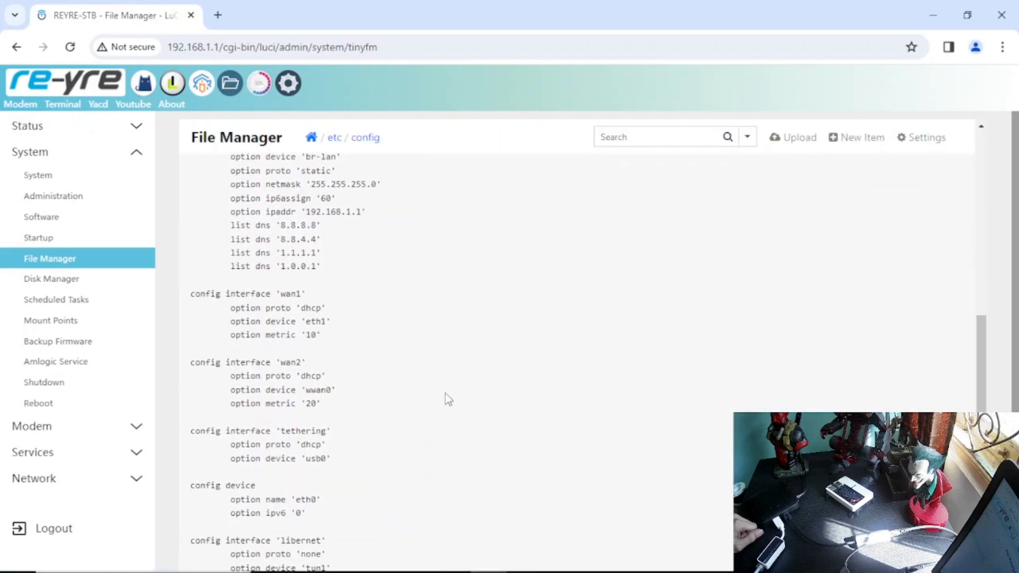
pyautogui.scroll(10, 445, 393)
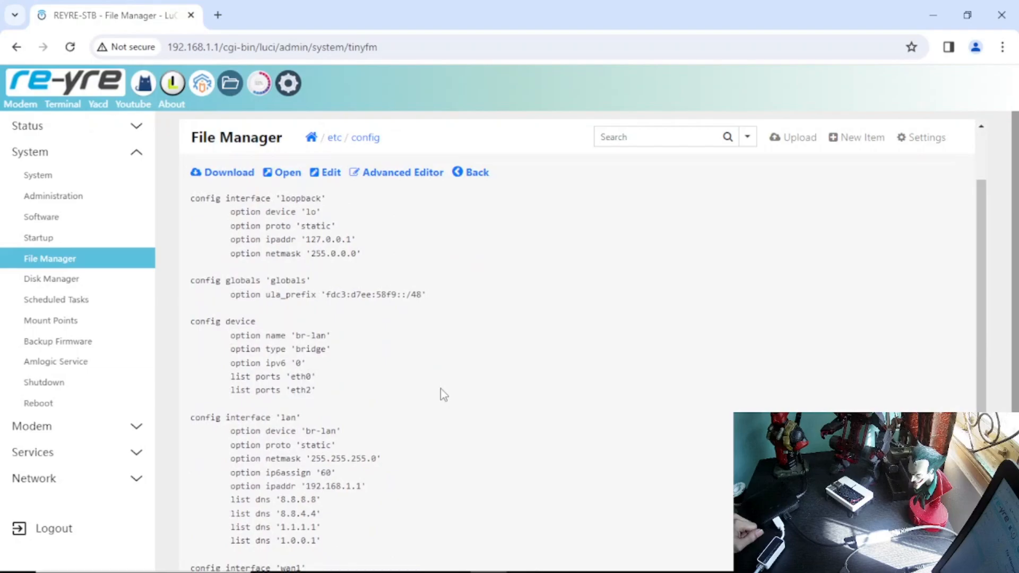
pyautogui.scroll(-4, 440, 389)
pyautogui.scroll(3, 440, 388)
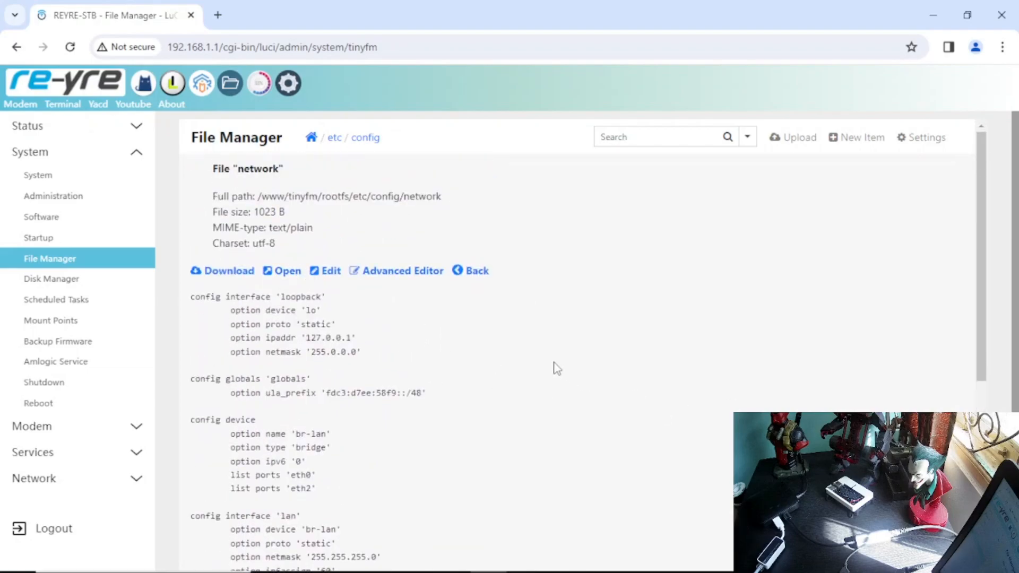
pyautogui.click(326, 274)
pyautogui.scroll(-5, 371, 345)
pyautogui.scroll(-8, 416, 379)
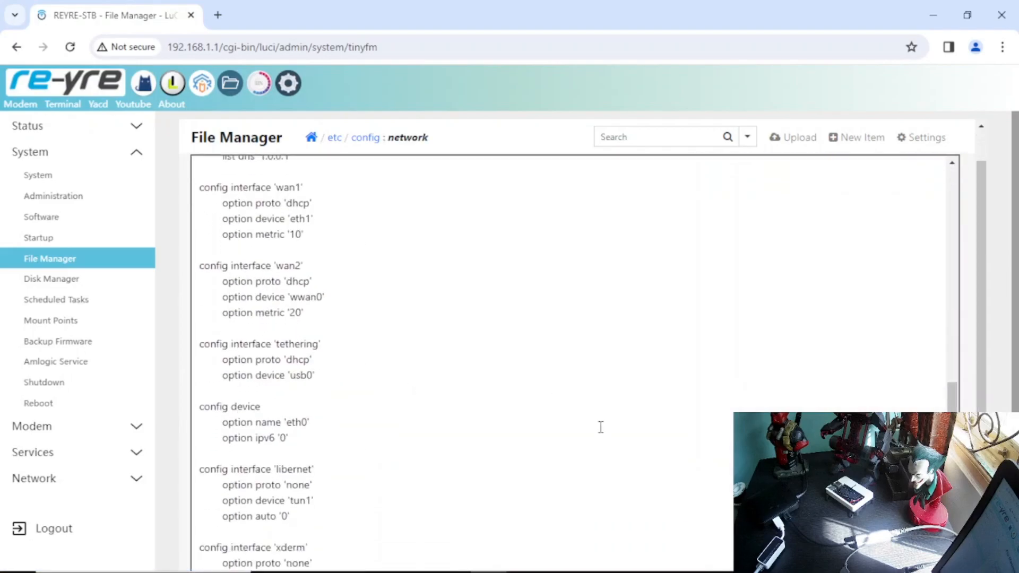
pyautogui.click(339, 415)
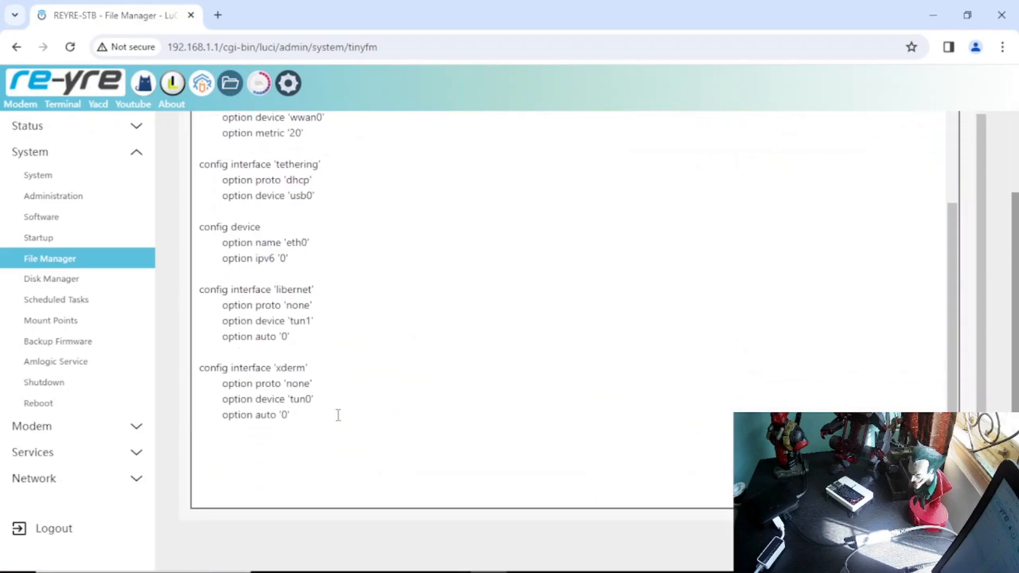
pyautogui.press('Return')
pyautogui.press('Return')
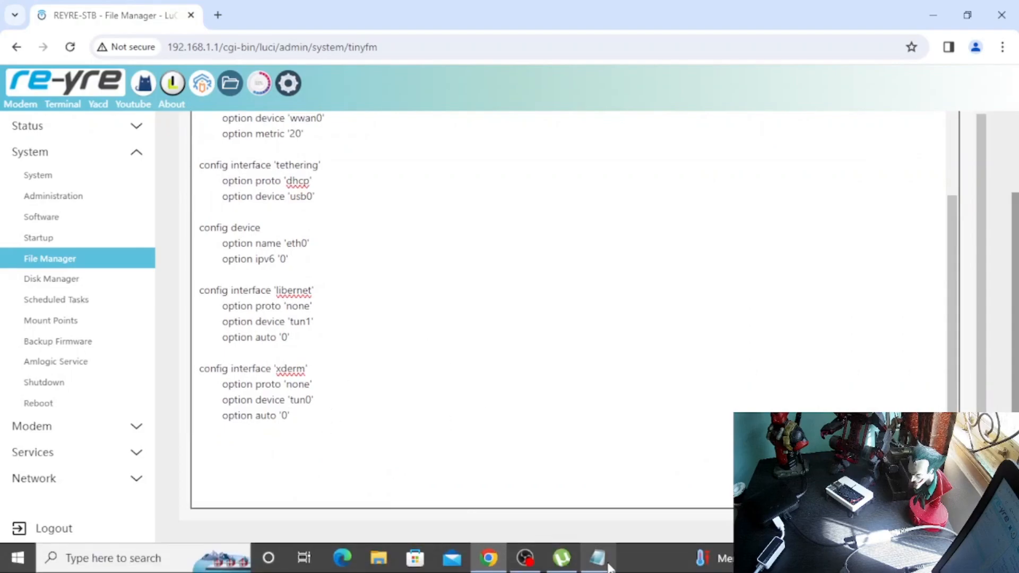
# Step: Copy the config device block for eth1 and eth2 from the Notepad notes and paste it at the end of the network file
pyautogui.click(598, 558)
pyautogui.click(134, 147)
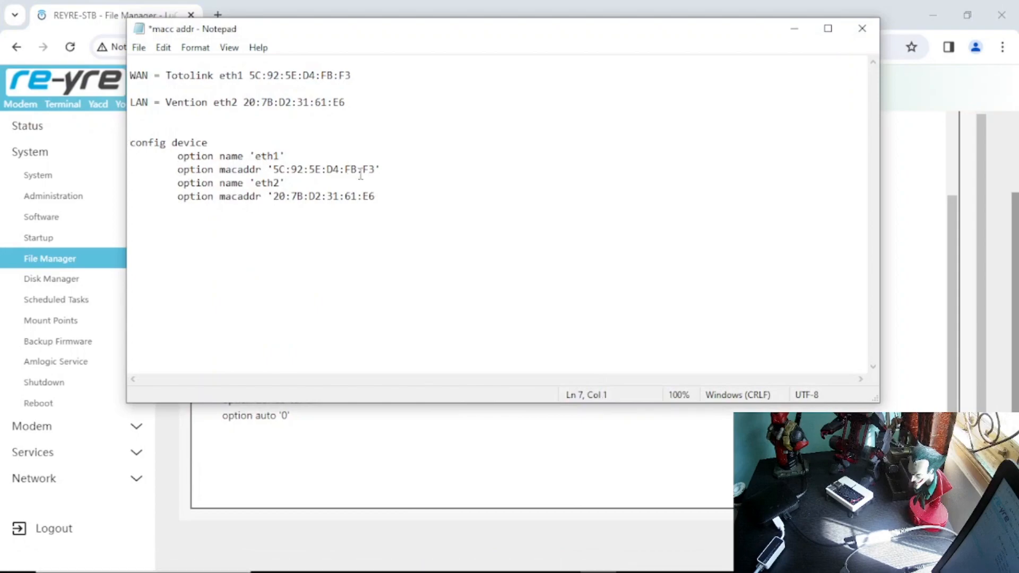
pyautogui.keyDown('shift'); pyautogui.click(377, 197); pyautogui.keyUp('shift')
pyautogui.rightClick(261, 166)
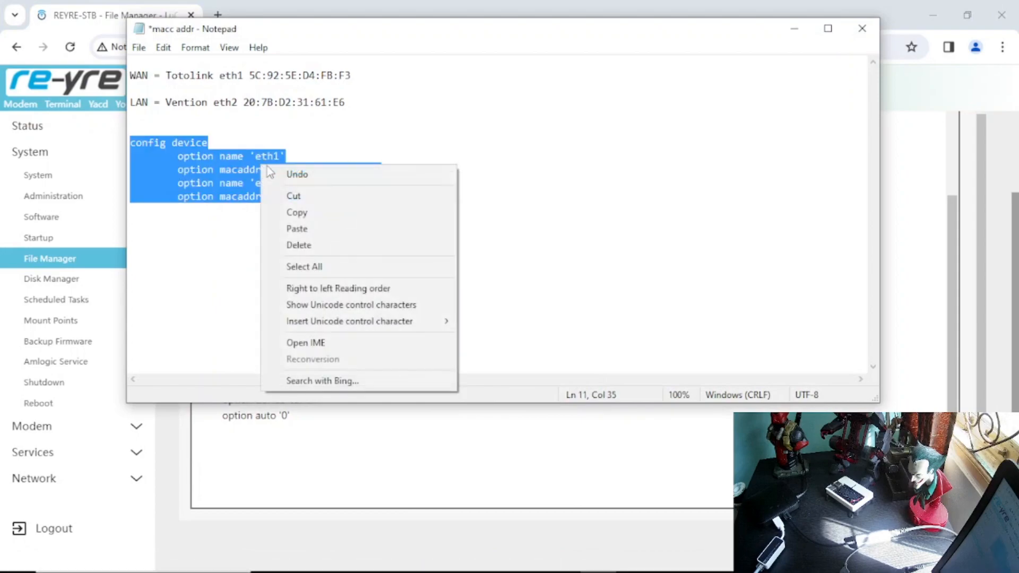
pyautogui.click(323, 214)
pyautogui.click(291, 461)
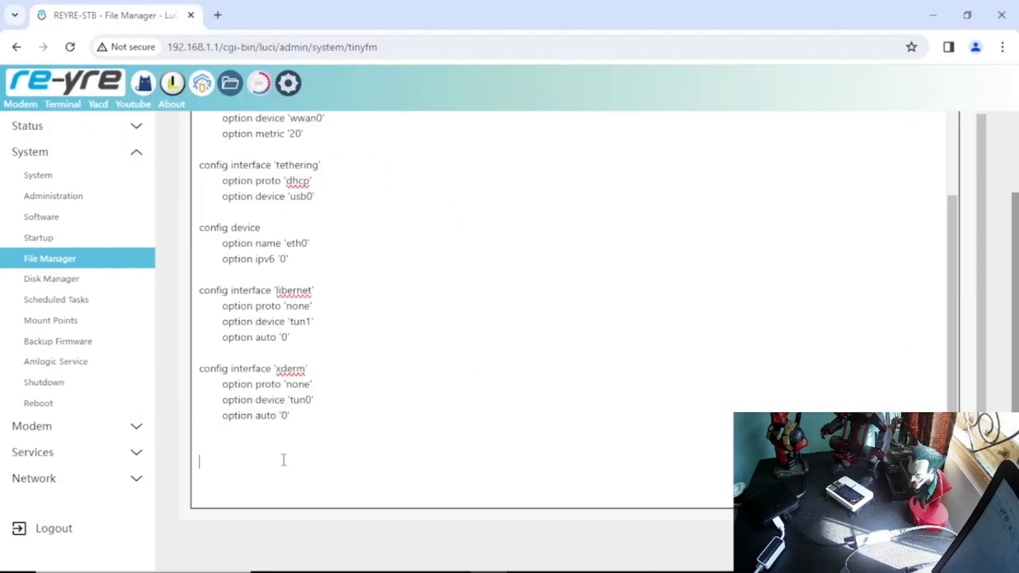
pyautogui.rightClick(282, 461)
pyautogui.click(307, 293)
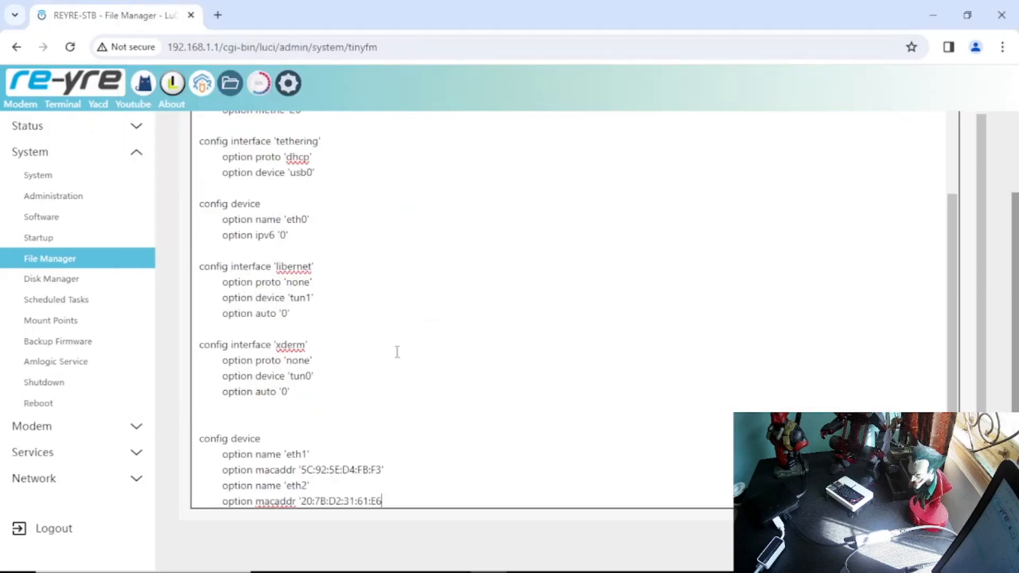
# Step: Remove the extra blank line above the pasted config device block and leave blank lines below it
pyautogui.click(202, 438)
pyautogui.press('BackSpace')
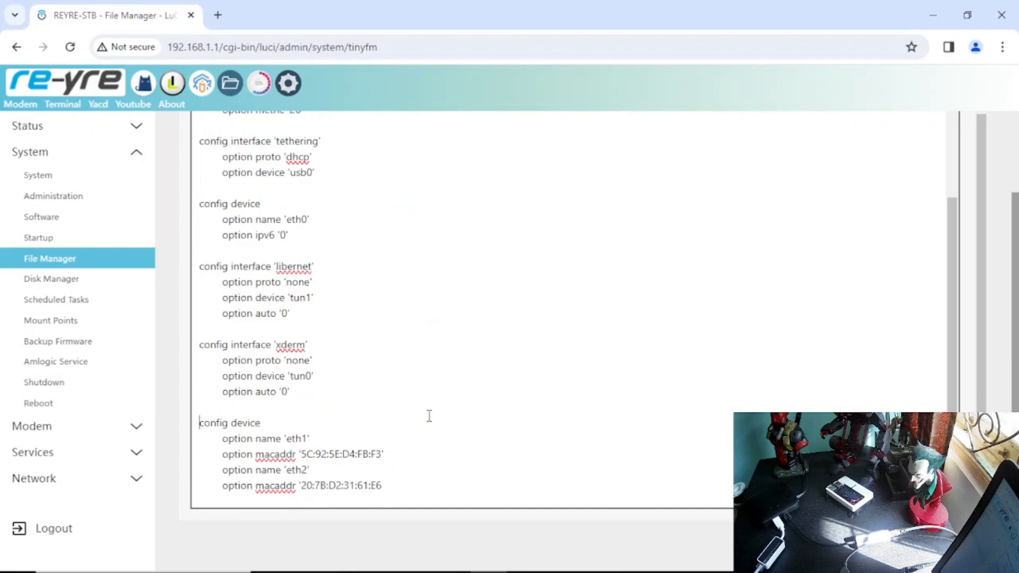
pyautogui.scroll(-1, 435, 380)
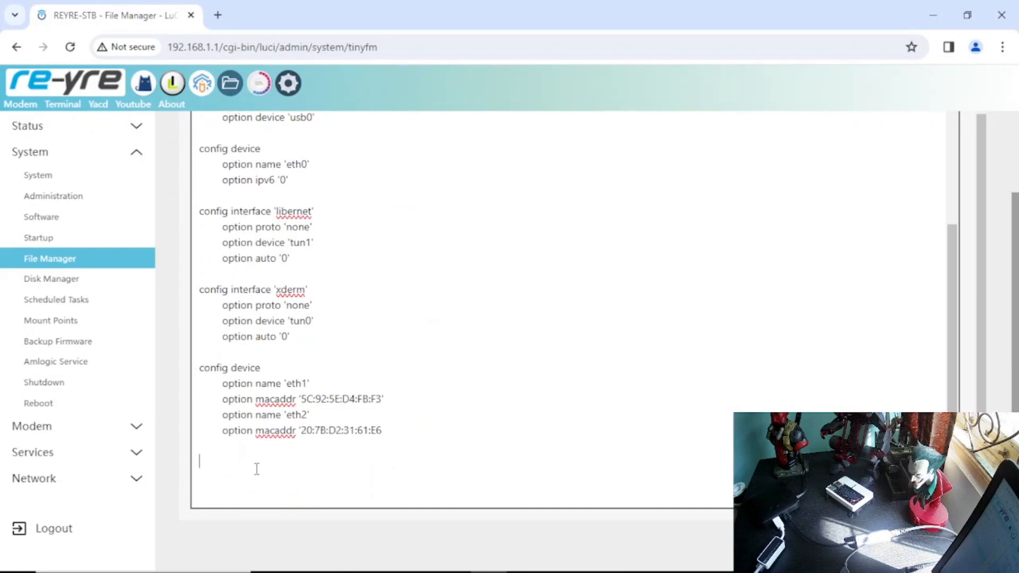
pyautogui.scroll(1, 296, 462)
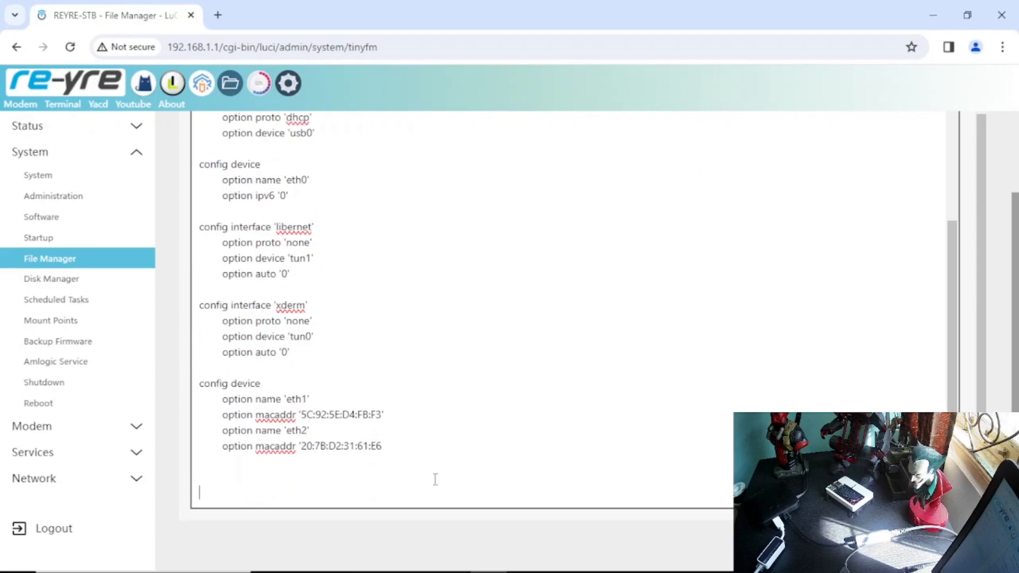
# Step: Save the edited network file
pyautogui.scroll(1, 325, 492)
pyautogui.scroll(4, 587, 391)
pyautogui.scroll(5, 576, 377)
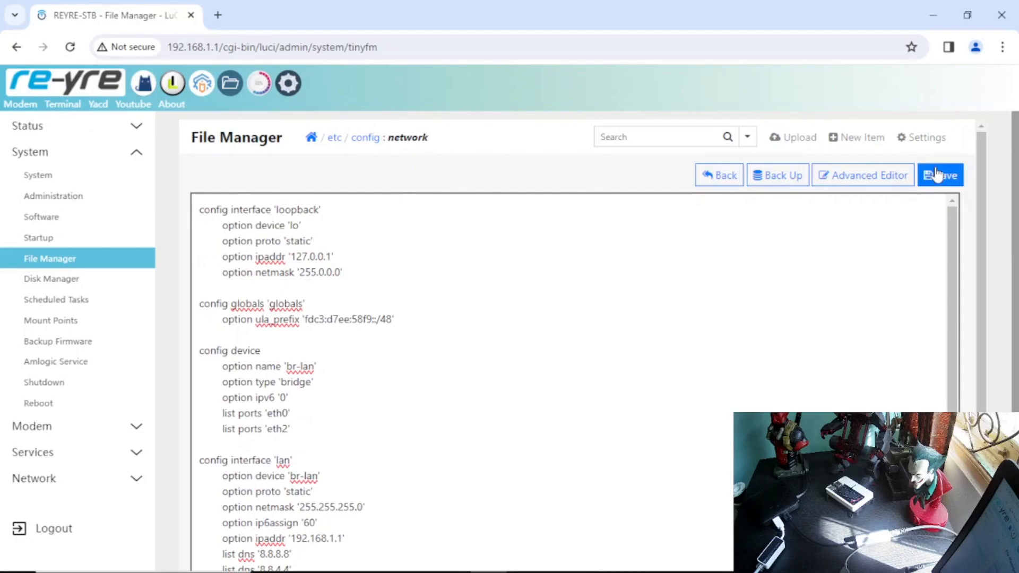
pyautogui.scroll(-6, 650, 364)
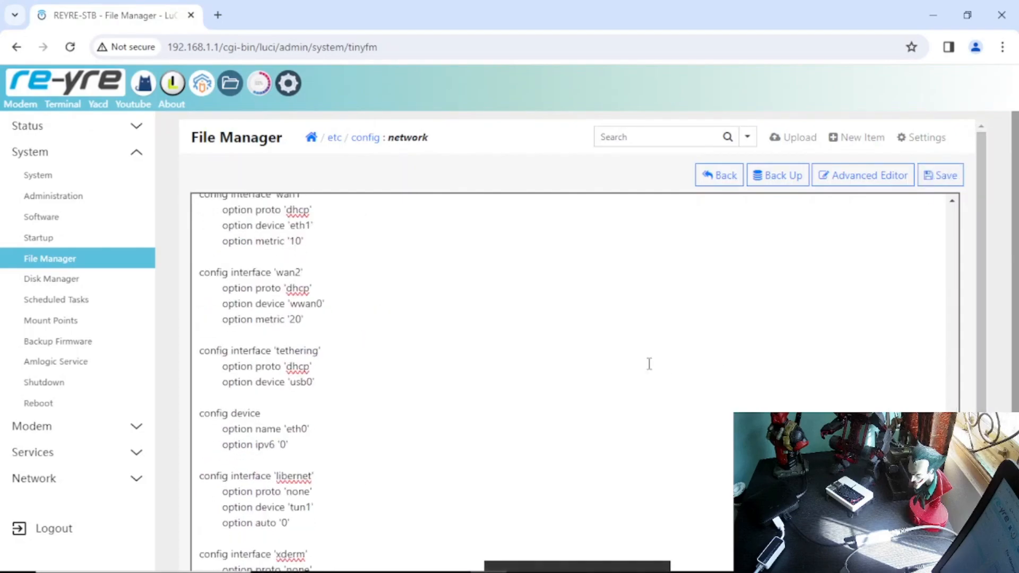
# Step: Reopen the saved network file from the config folder and check the eth1 and eth2 MAC address entries at its end
pyautogui.scroll(8, 553, 398)
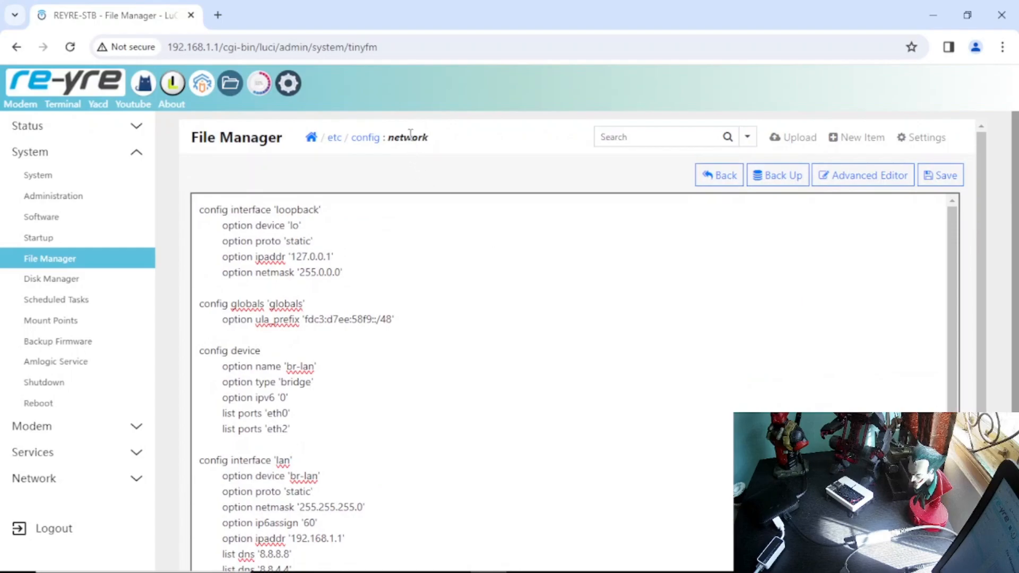
pyautogui.click(364, 138)
pyautogui.scroll(-3, 277, 493)
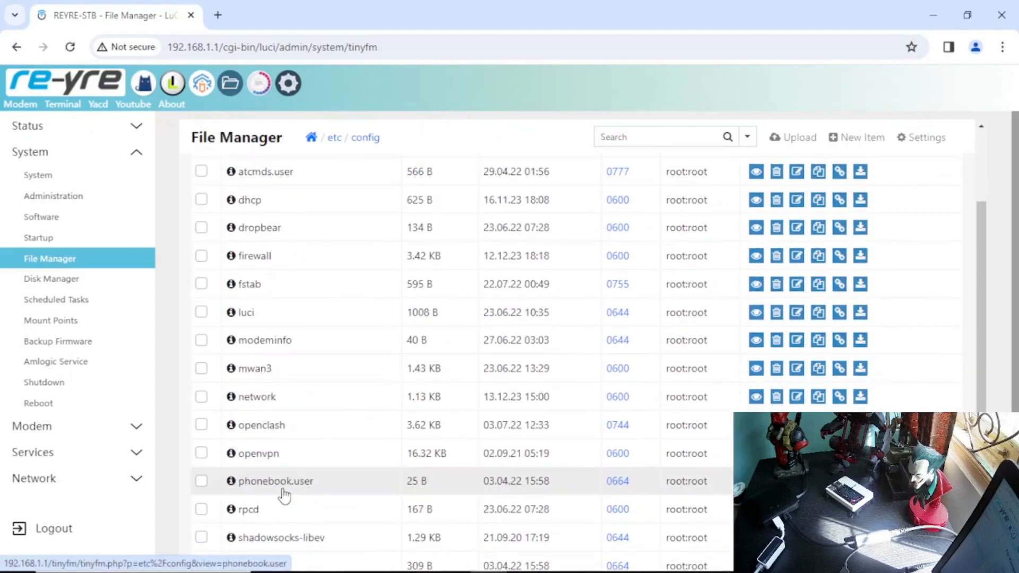
pyautogui.click(257, 396)
pyautogui.scroll(-12, 406, 408)
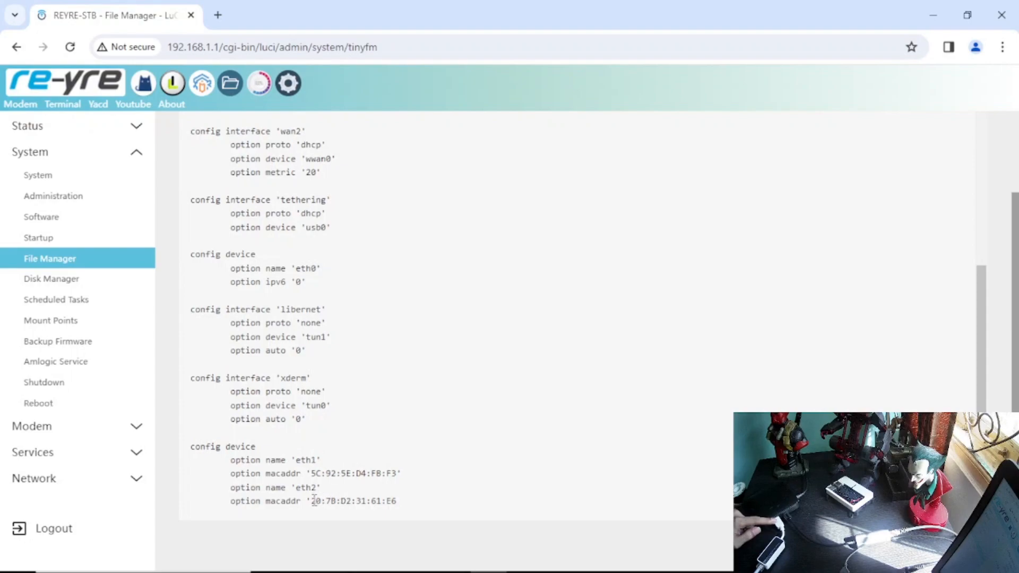
pyautogui.moveTo(312, 502); pyautogui.dragTo(413, 503)
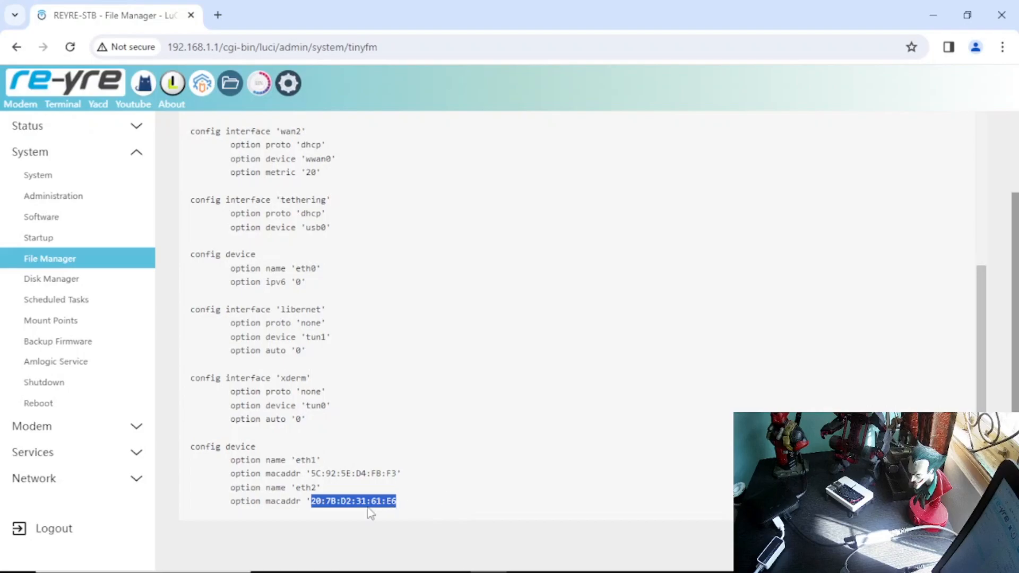
pyautogui.scroll(5, 531, 425)
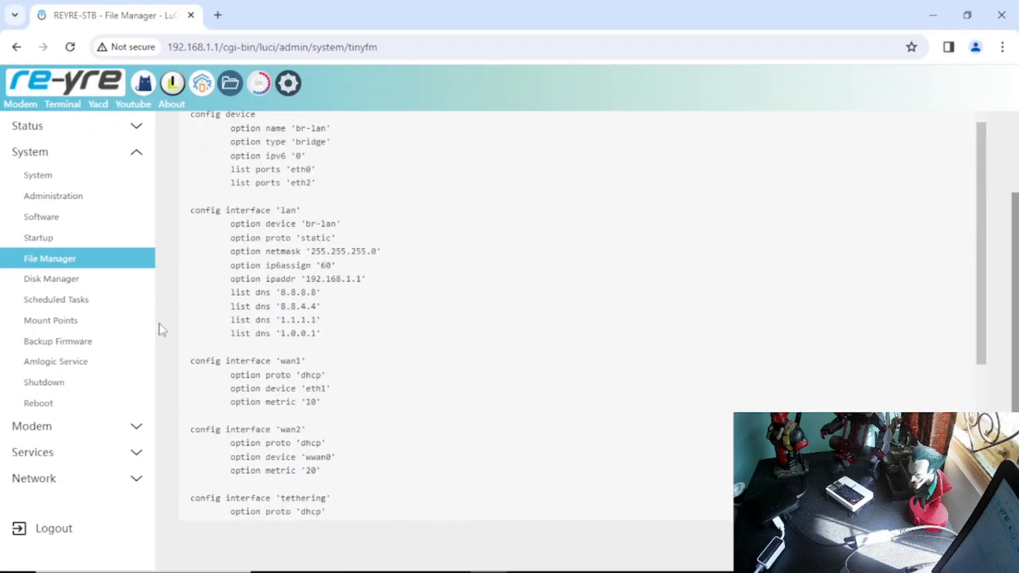
# Step: Reboot the router from its system settings
pyautogui.click(50, 131)
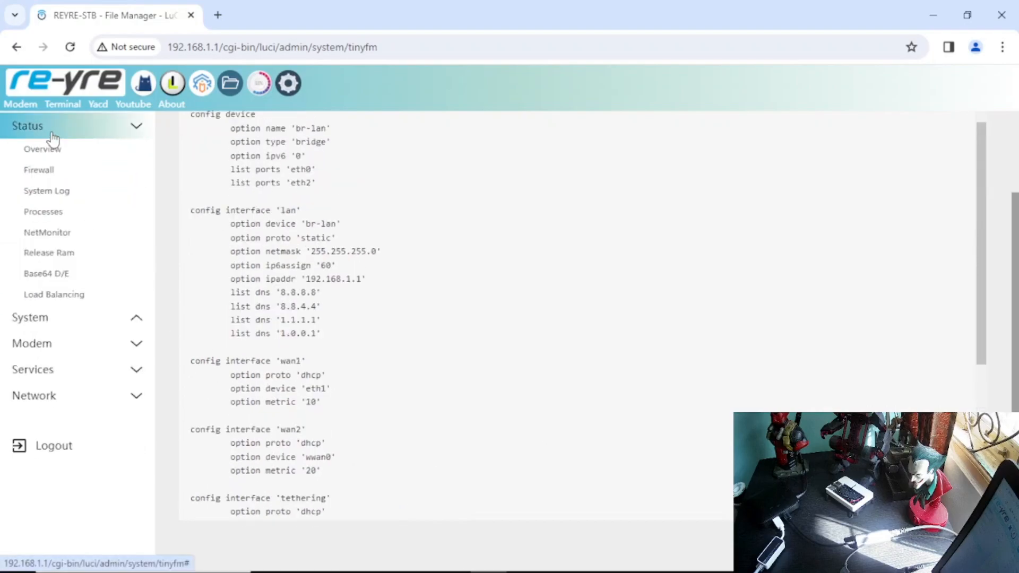
pyautogui.click(85, 318)
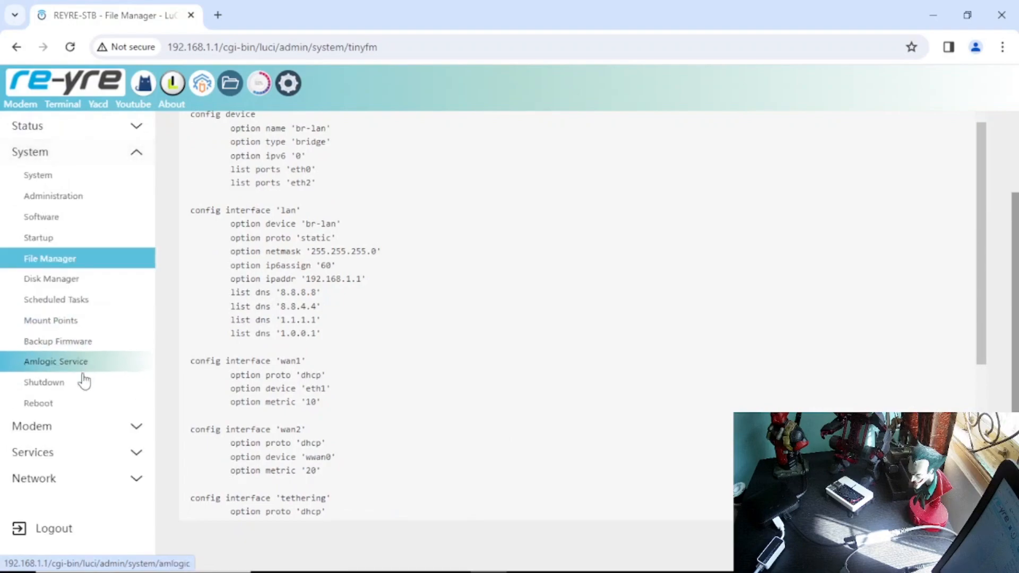
pyautogui.click(50, 406)
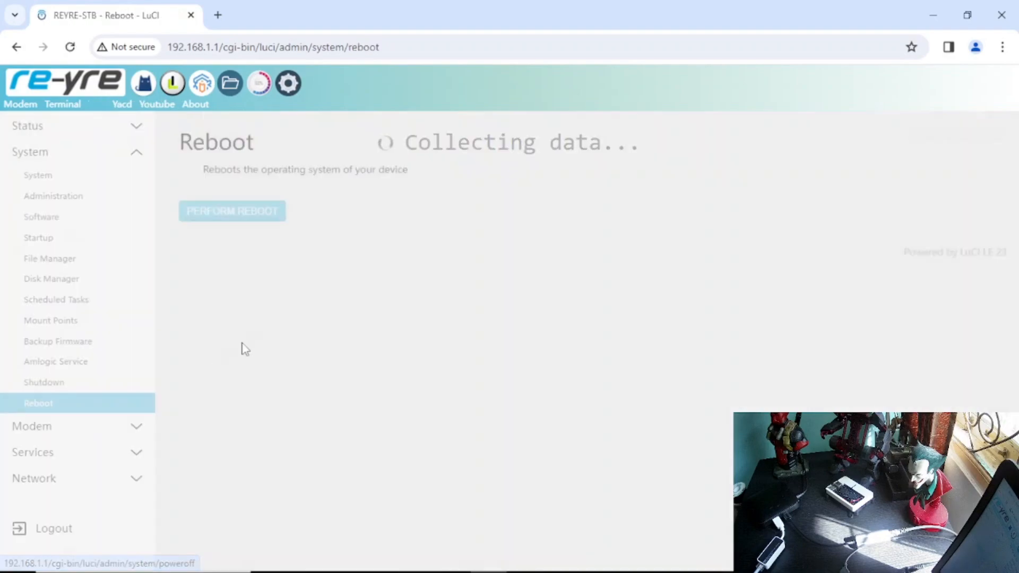
pyautogui.click(254, 216)
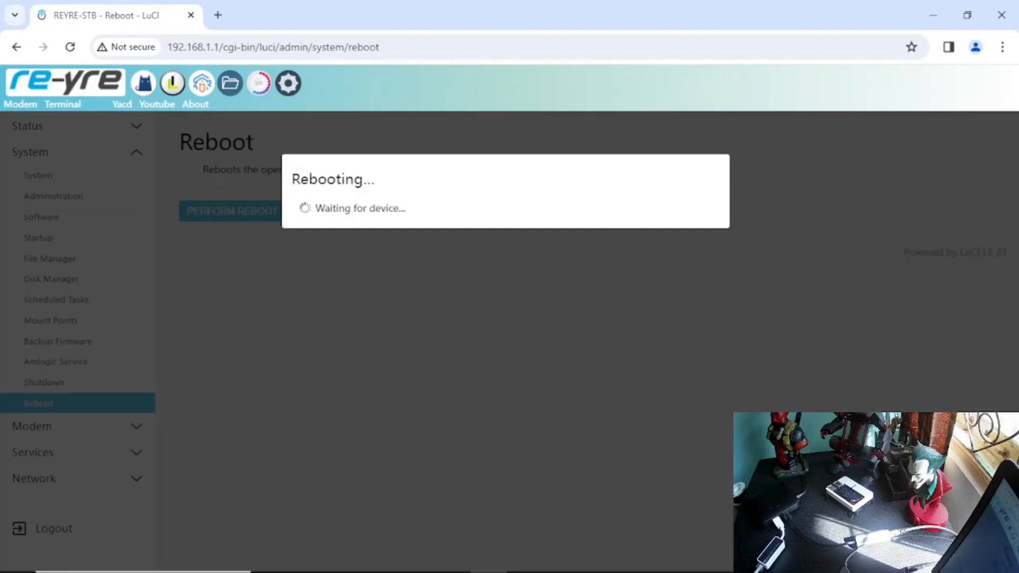
# Step: Check the PC's network connection and log back in to the router as root, filling in the saved account password
pyautogui.click(884, 559)
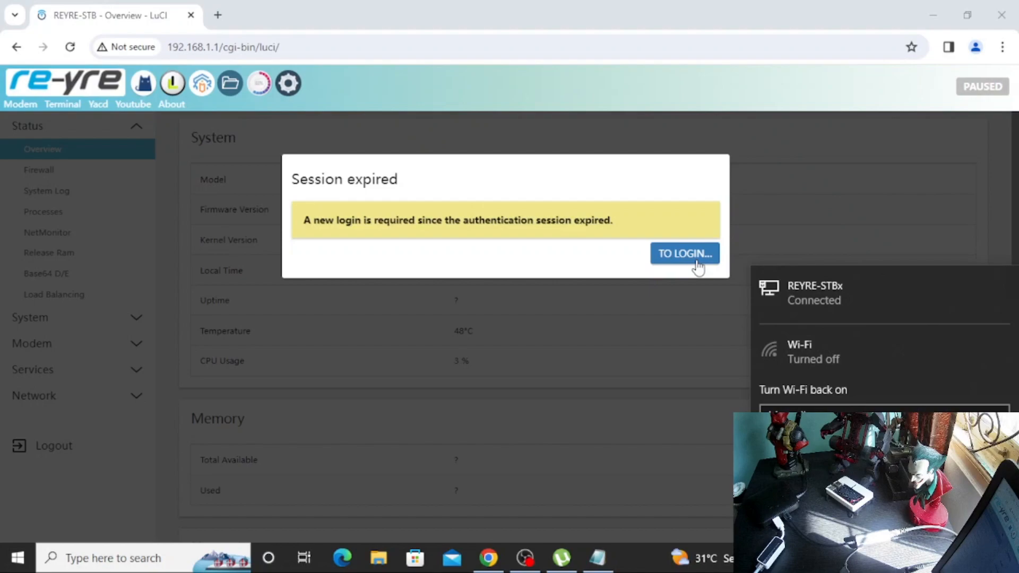
pyautogui.click(673, 256)
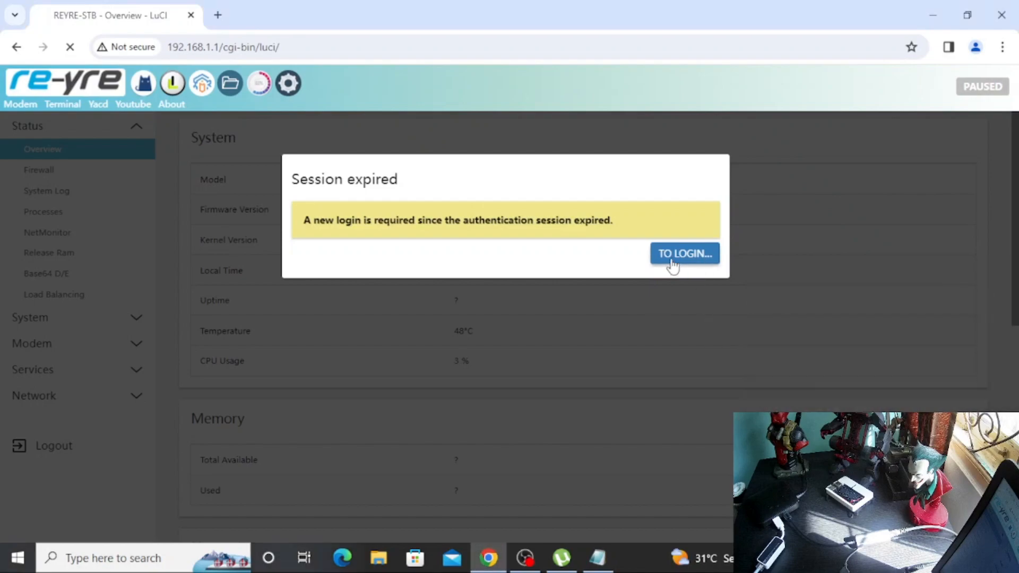
pyautogui.click(502, 285)
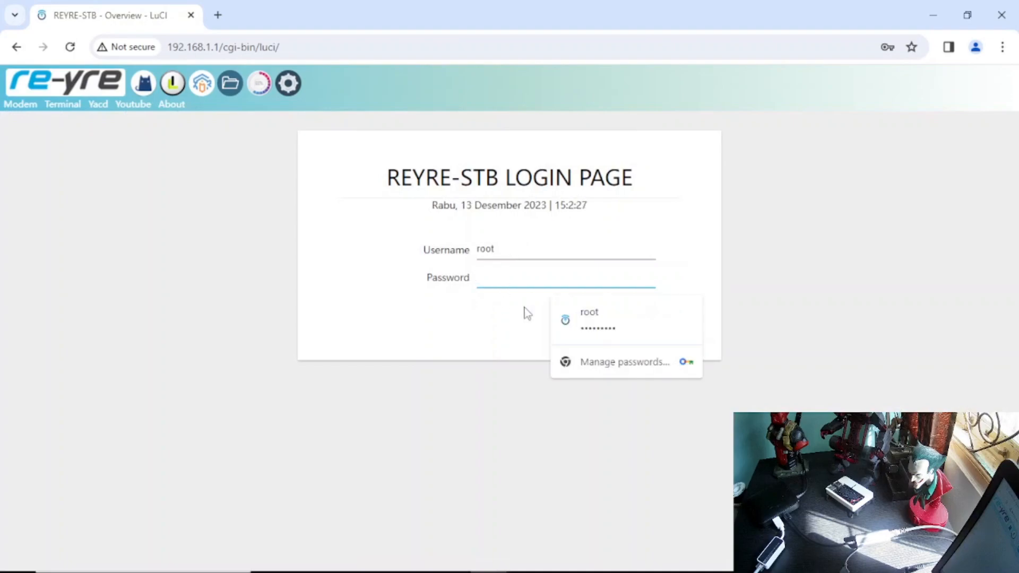
pyautogui.click(571, 326)
pyautogui.click(605, 328)
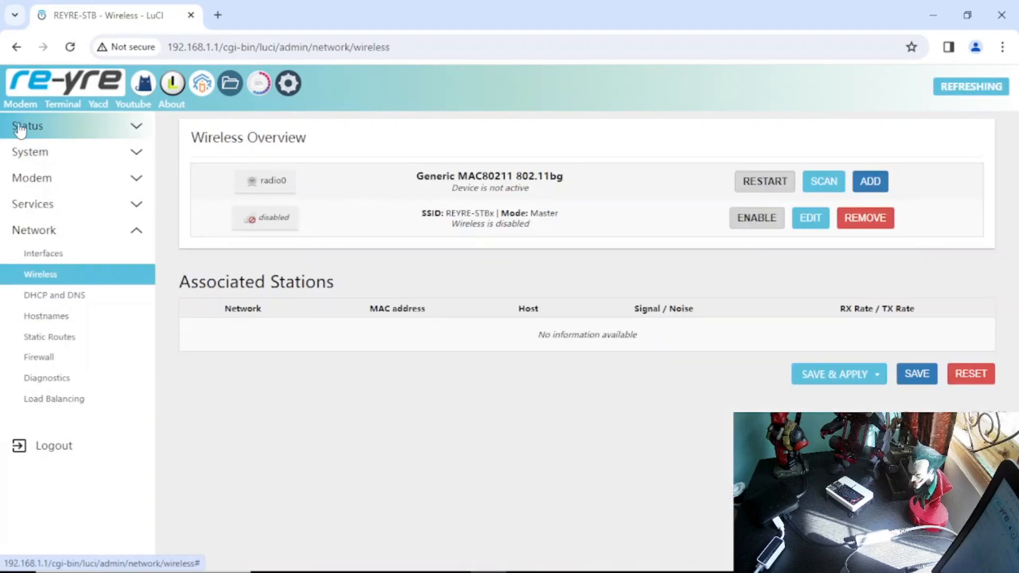
# Step: Open the router's status overview and examine its system and memory information
pyautogui.click(27, 128)
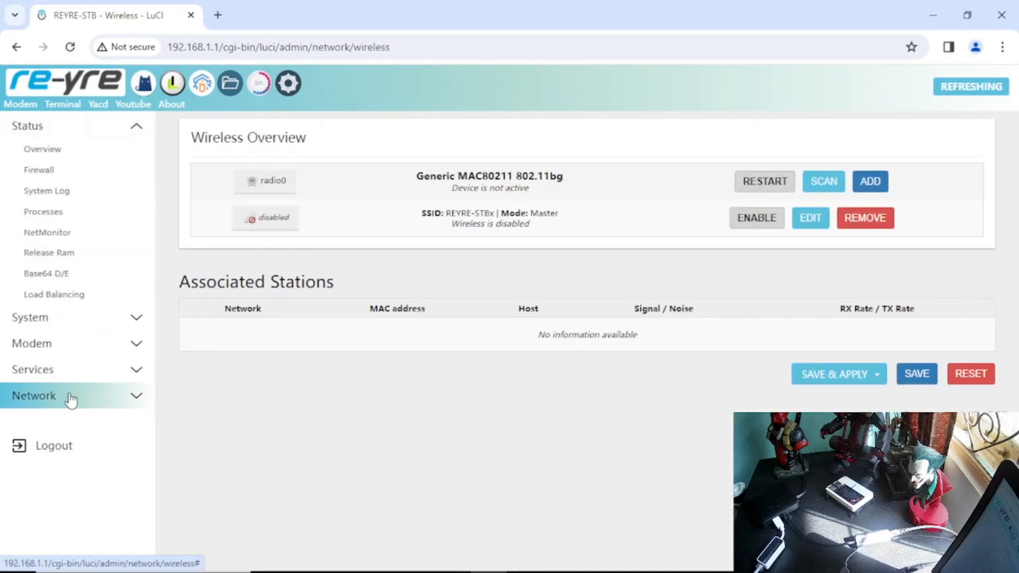
pyautogui.click(82, 152)
pyautogui.scroll(-2, 696, 388)
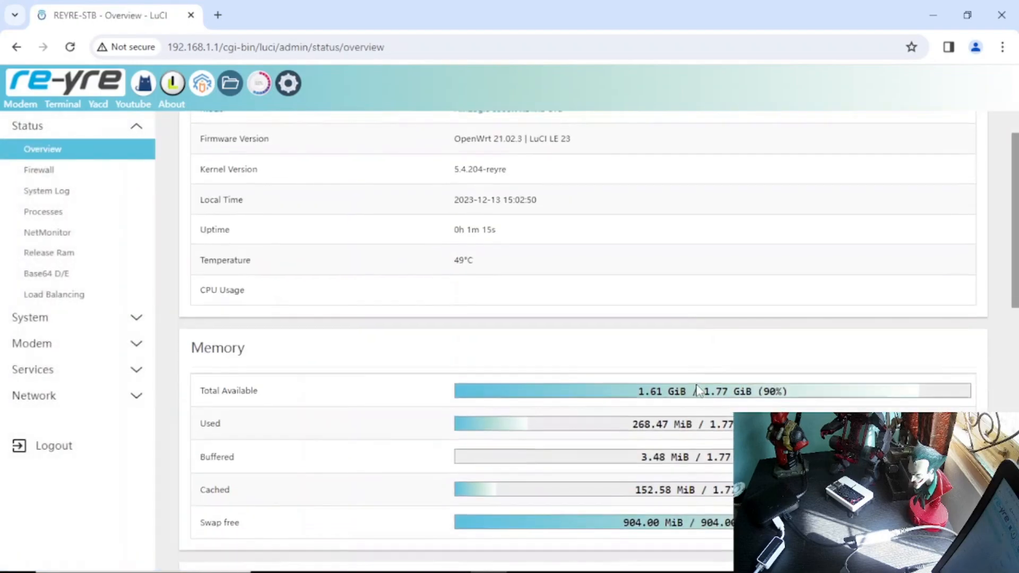
pyautogui.scroll(-3, 696, 388)
pyautogui.scroll(4, 696, 389)
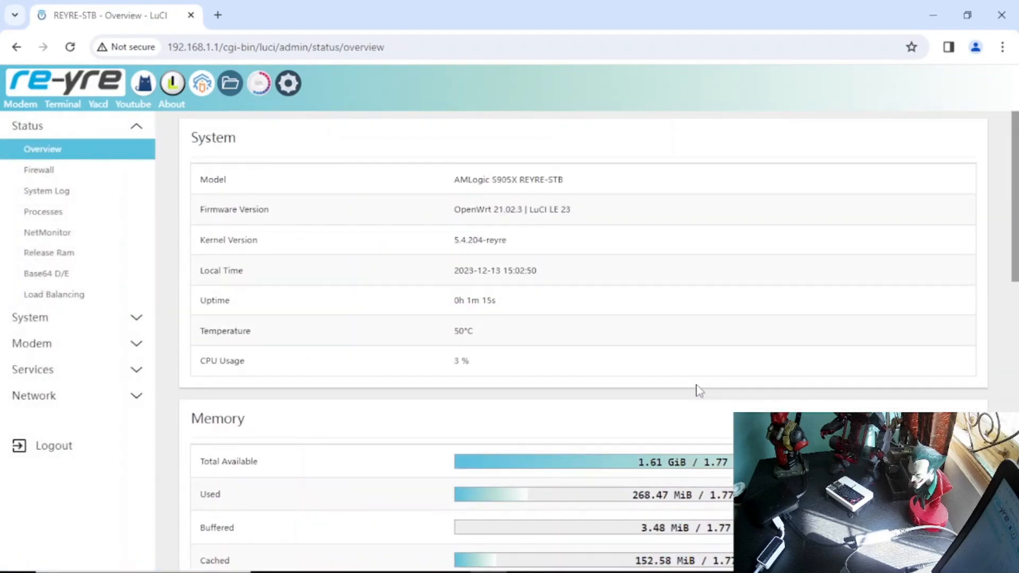